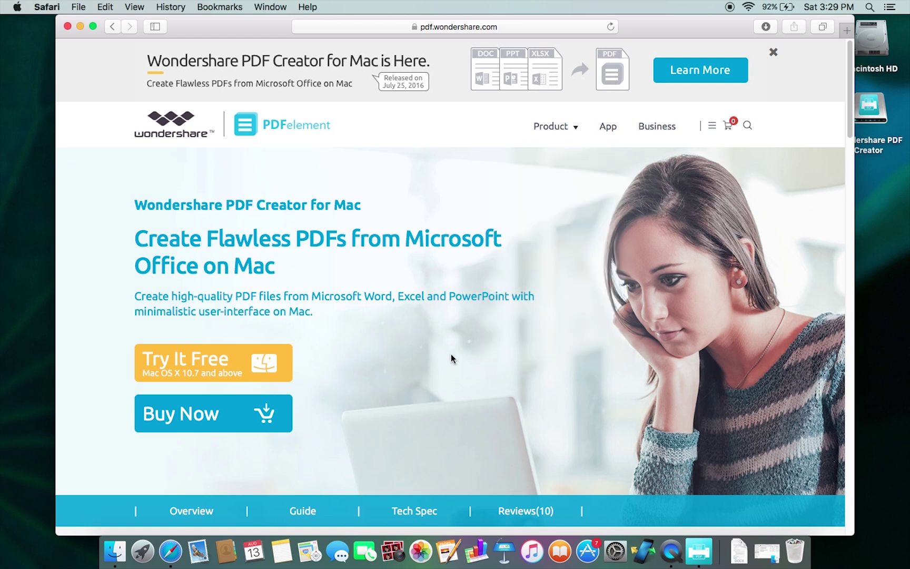
Scroll the product page through the Full Support, batch creation and Cutting-Edge Output sections
{"action": "scroll", "coordinate": [451, 358], "scroll_direction": "down", "scroll_amount": 6}
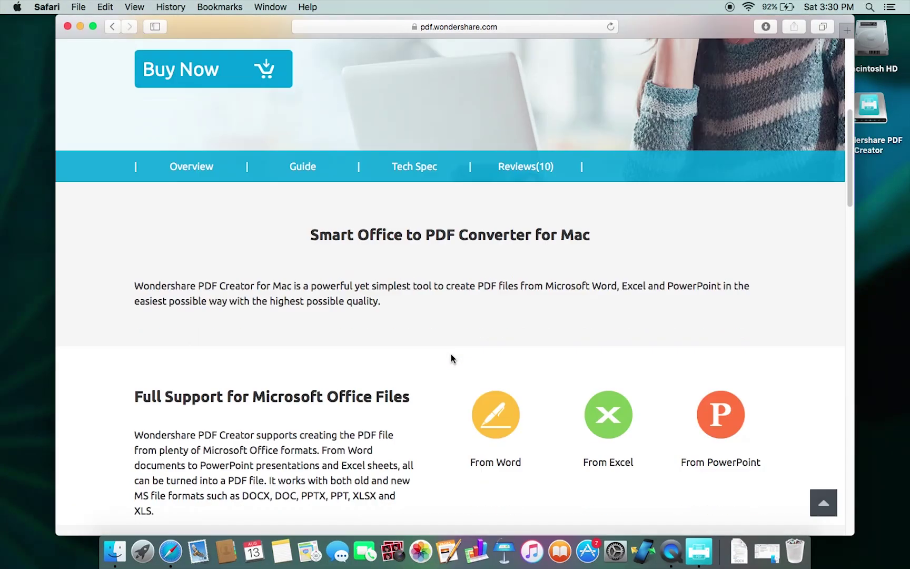
{"action": "scroll", "coordinate": [450, 359], "scroll_direction": "down", "scroll_amount": 2}
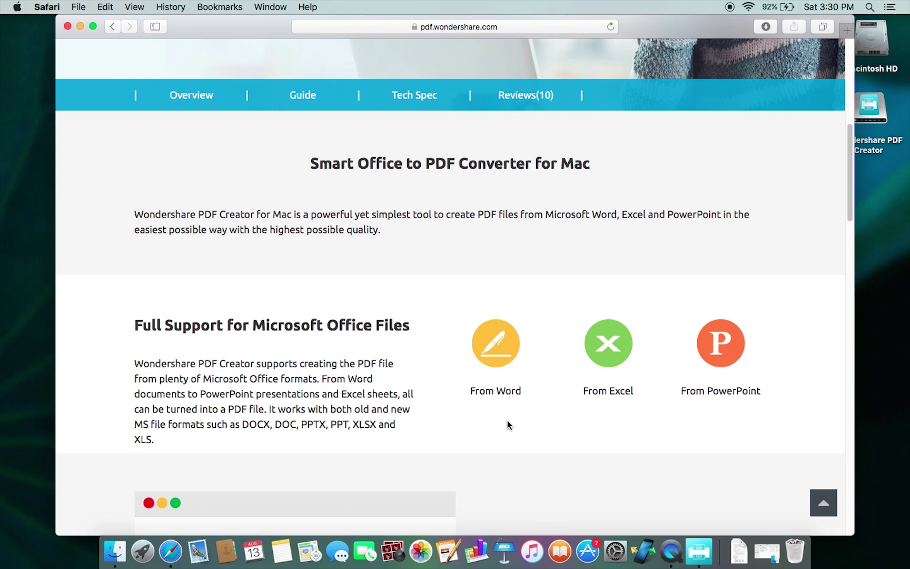
{"action": "scroll", "coordinate": [507, 420], "scroll_direction": "down", "scroll_amount": 8}
{"action": "scroll", "coordinate": [507, 420], "scroll_direction": "down", "scroll_amount": 10}
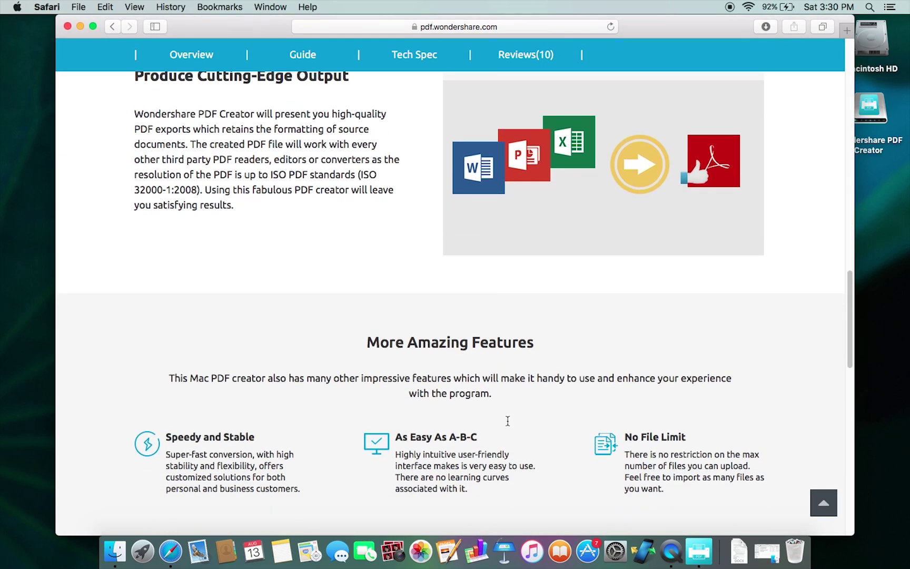
{"action": "scroll", "coordinate": [507, 420], "scroll_direction": "up", "scroll_amount": 1}
{"action": "scroll", "coordinate": [507, 421], "scroll_direction": "down", "scroll_amount": 2}
{"action": "scroll", "coordinate": [507, 420], "scroll_direction": "down", "scroll_amount": 1}
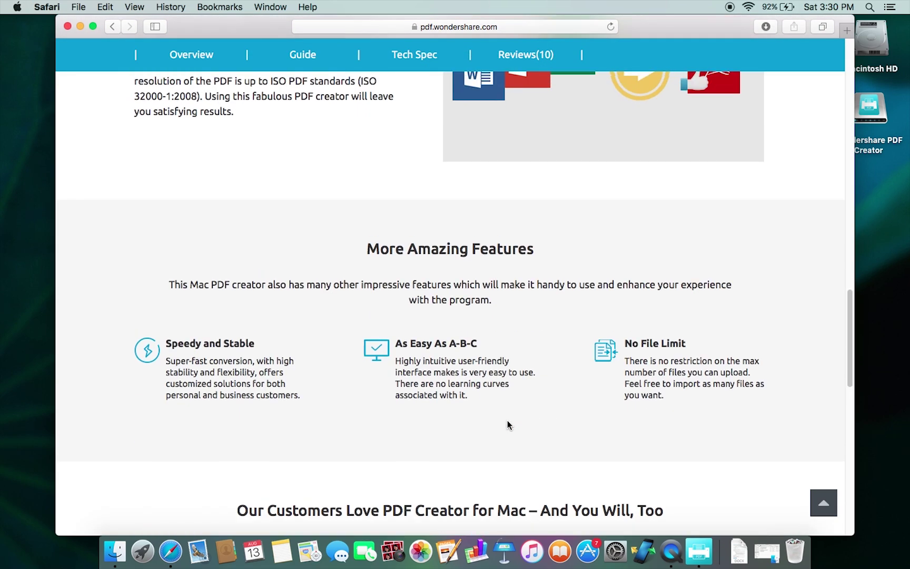
{"action": "scroll", "coordinate": [507, 420], "scroll_direction": "up", "scroll_amount": 6}
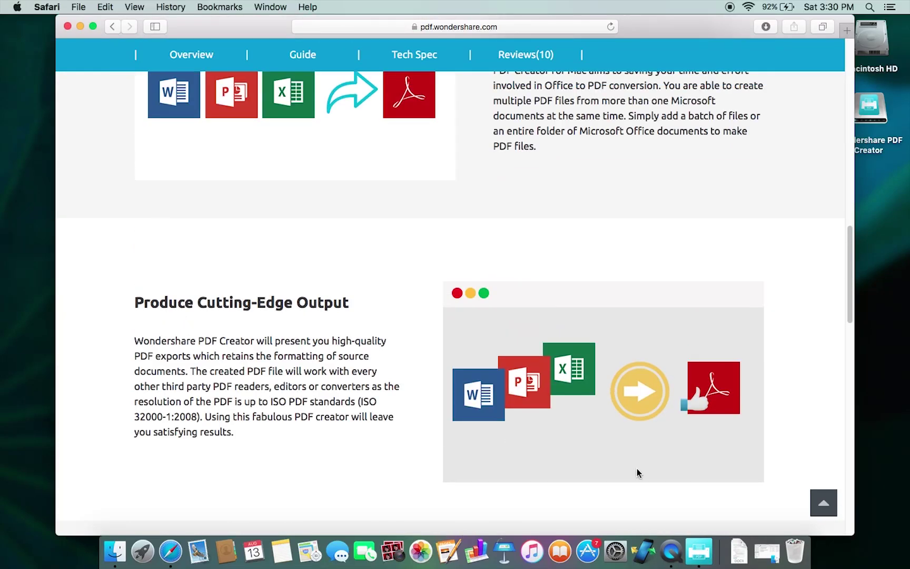
Launch PDF Creator from the Dock and minimize Safari
{"action": "left_click", "coordinate": [697, 542]}
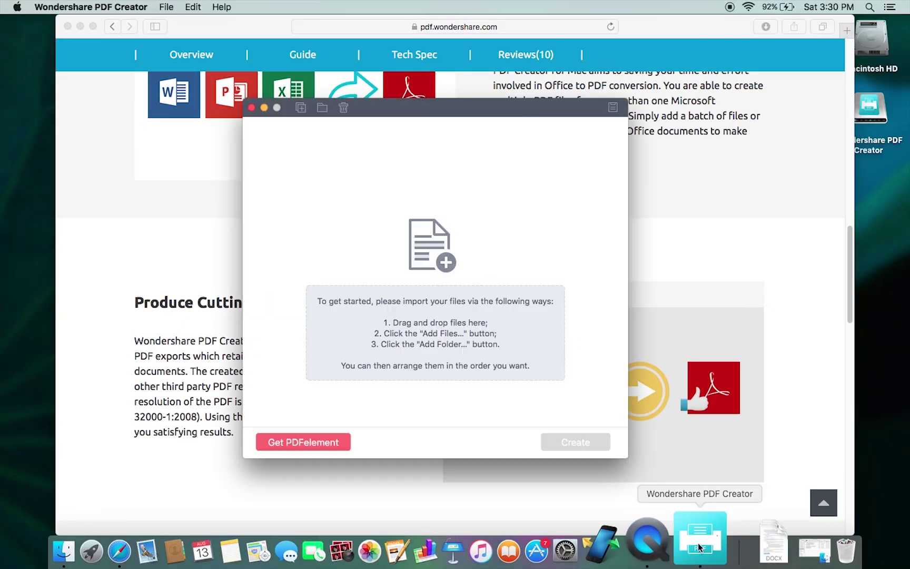
{"action": "left_click", "coordinate": [84, 27]}
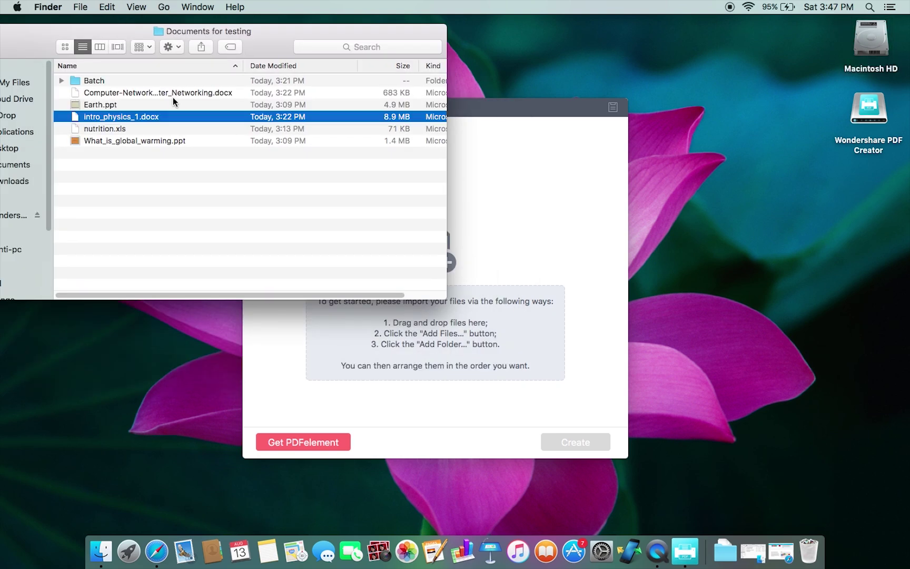
Convert Computer-Networking.docx to a PDF saved on the Desktop
{"action": "left_click", "coordinate": [173, 94]}
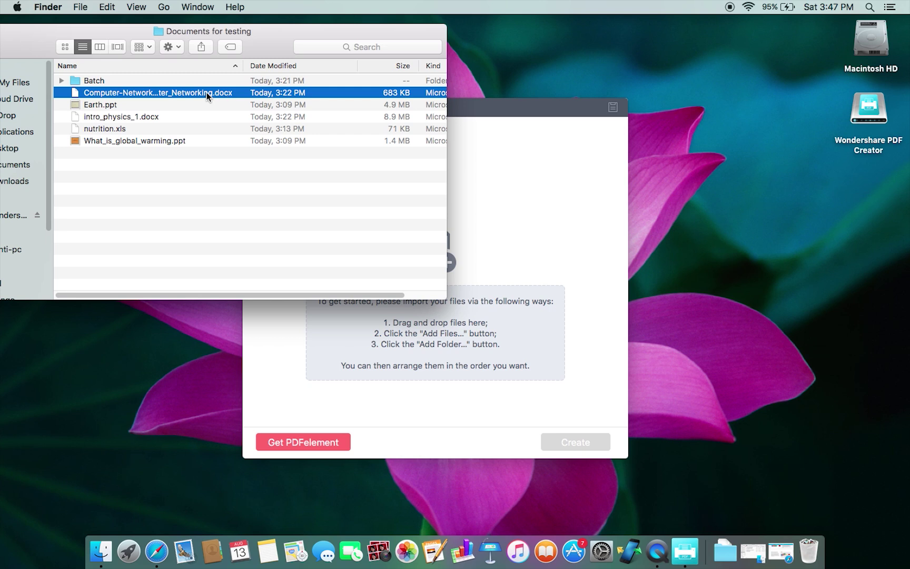
{"action": "left_click_drag", "start_coordinate": [206, 93], "coordinate": [485, 294]}
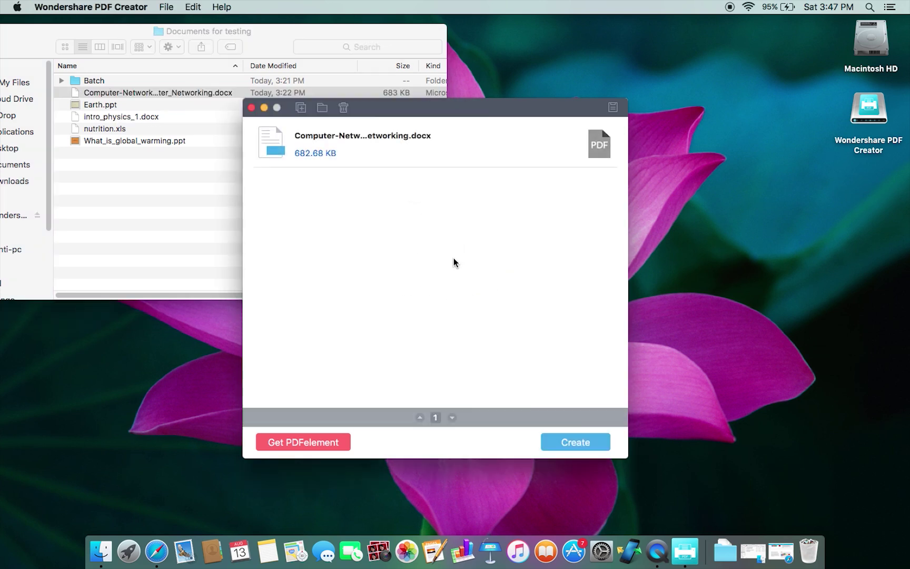
{"action": "left_click", "coordinate": [474, 146]}
{"action": "left_click", "coordinate": [582, 441]}
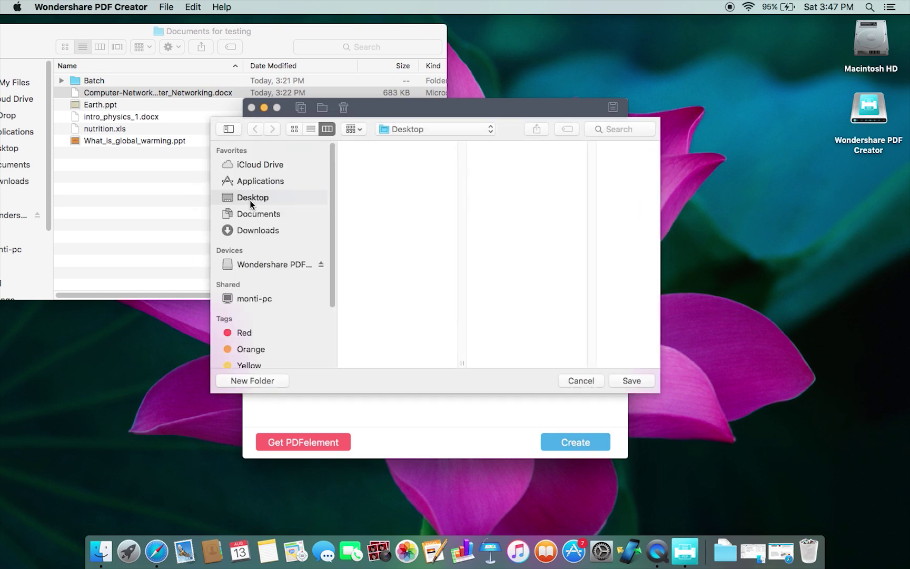
{"action": "left_click", "coordinate": [622, 388]}
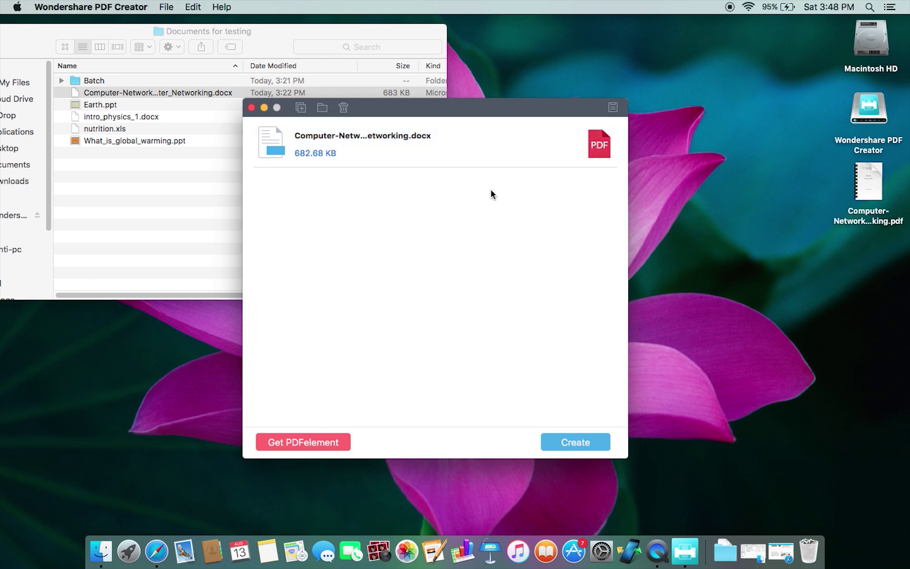
{"action": "left_click", "coordinate": [868, 178]}
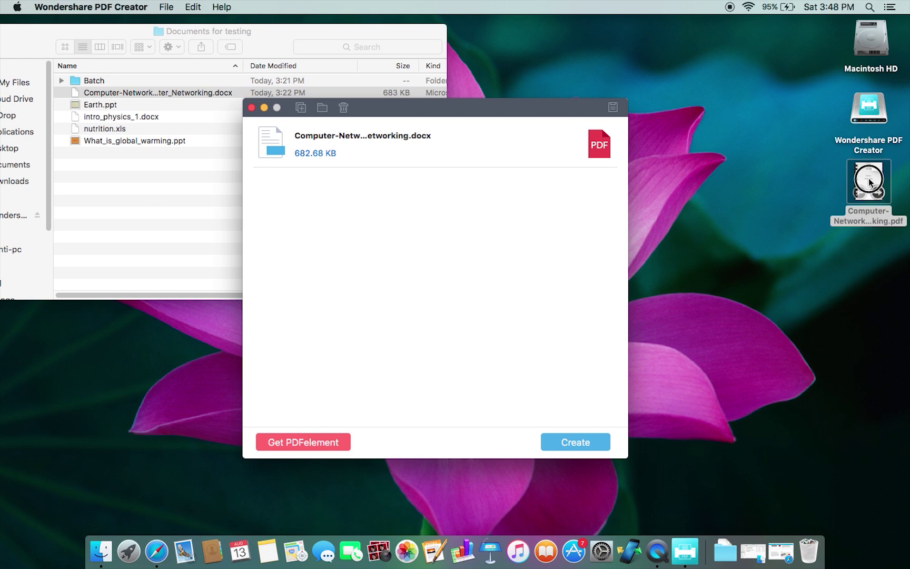
Open the converted networking PDF in Preview and check pages 2 and 3
{"action": "double_click", "coordinate": [870, 175]}
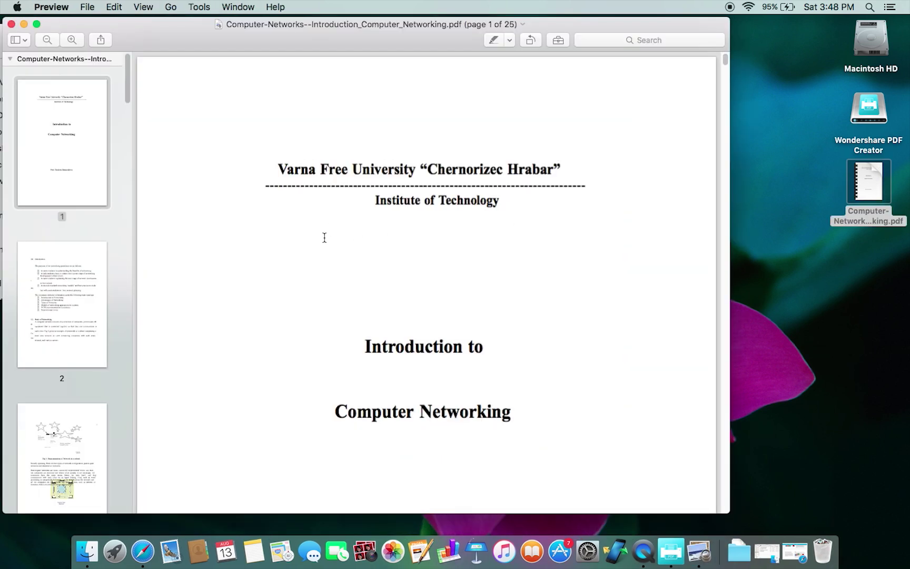
{"action": "scroll", "coordinate": [325, 238], "scroll_direction": "up", "scroll_amount": 1}
{"action": "left_click", "coordinate": [61, 282]}
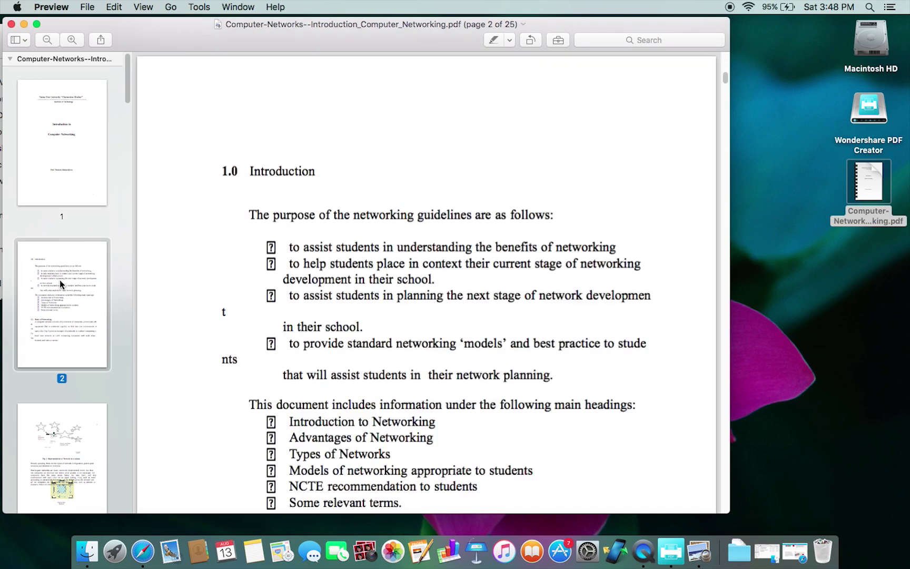
{"action": "left_click", "coordinate": [74, 439]}
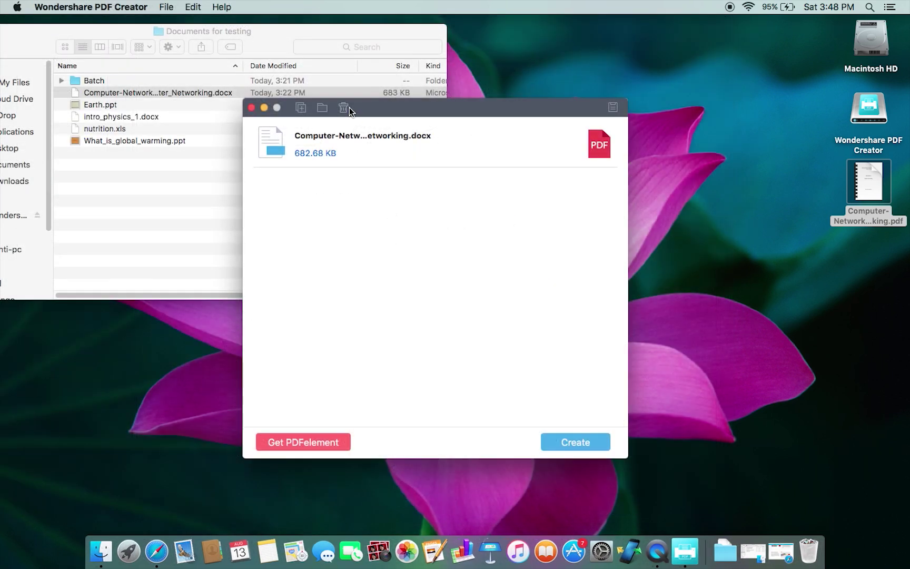
Clear the list and convert What_is_global_warming.ppt to a PDF on the Desktop
{"action": "left_click", "coordinate": [347, 108]}
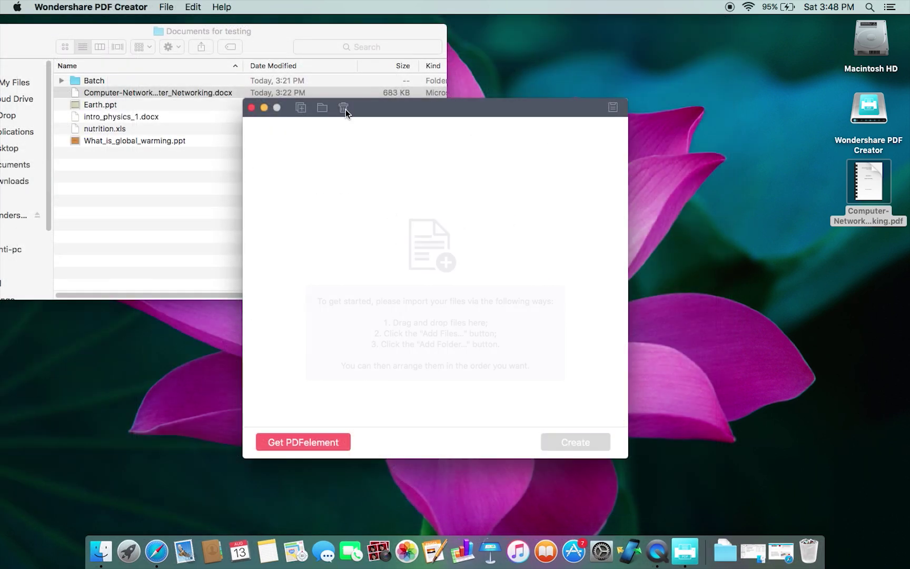
{"action": "left_click", "coordinate": [148, 140]}
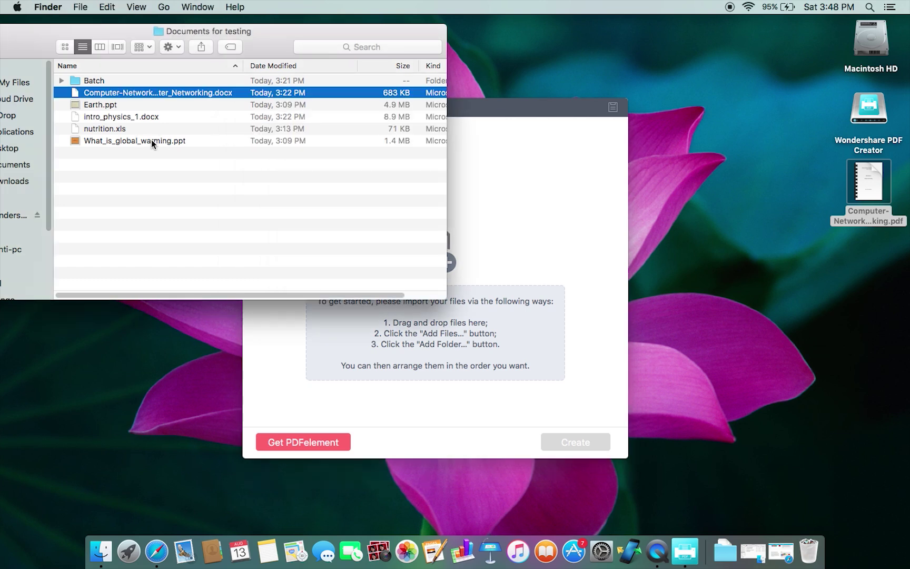
{"action": "left_click", "coordinate": [155, 140]}
{"action": "left_click_drag", "start_coordinate": [156, 140], "coordinate": [522, 339]}
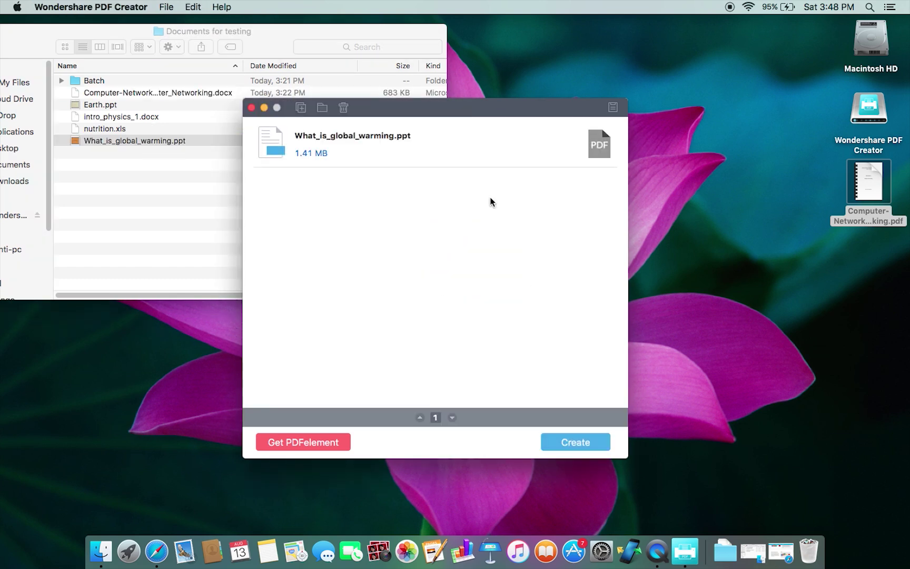
{"action": "left_click", "coordinate": [428, 161]}
{"action": "left_click", "coordinate": [575, 442]}
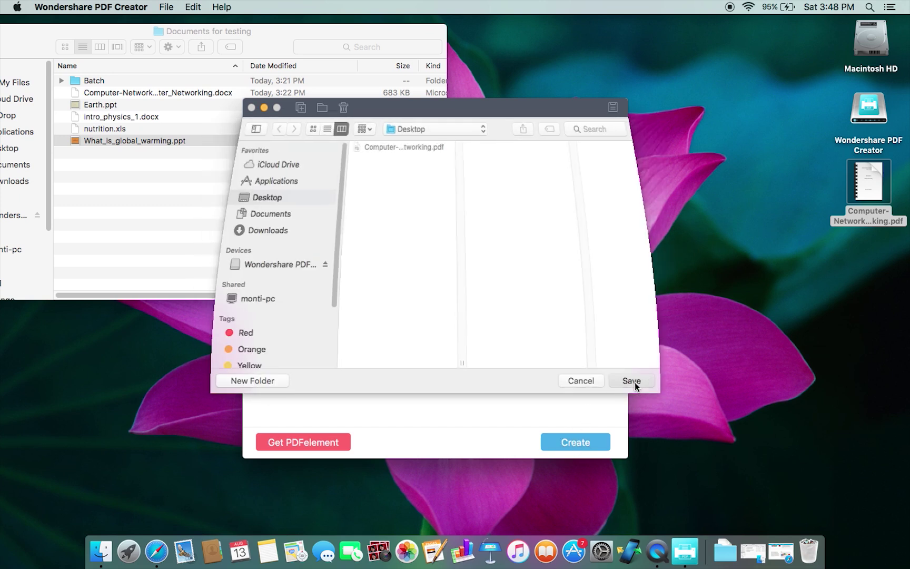
{"action": "left_click", "coordinate": [635, 382]}
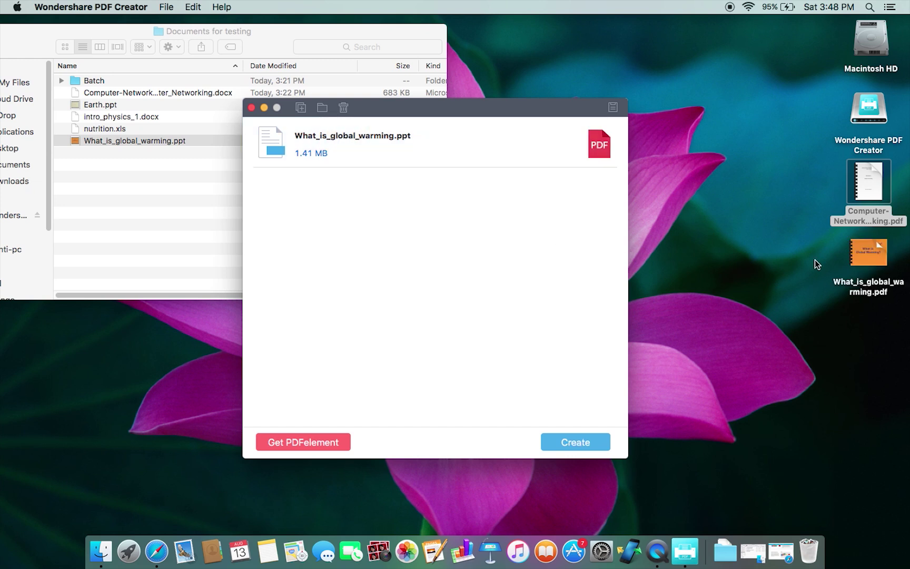
{"action": "left_click", "coordinate": [871, 251]}
Open What_is_global_warming.pdf in Preview, scroll through its 11 slides, then close it
{"action": "double_click", "coordinate": [874, 251]}
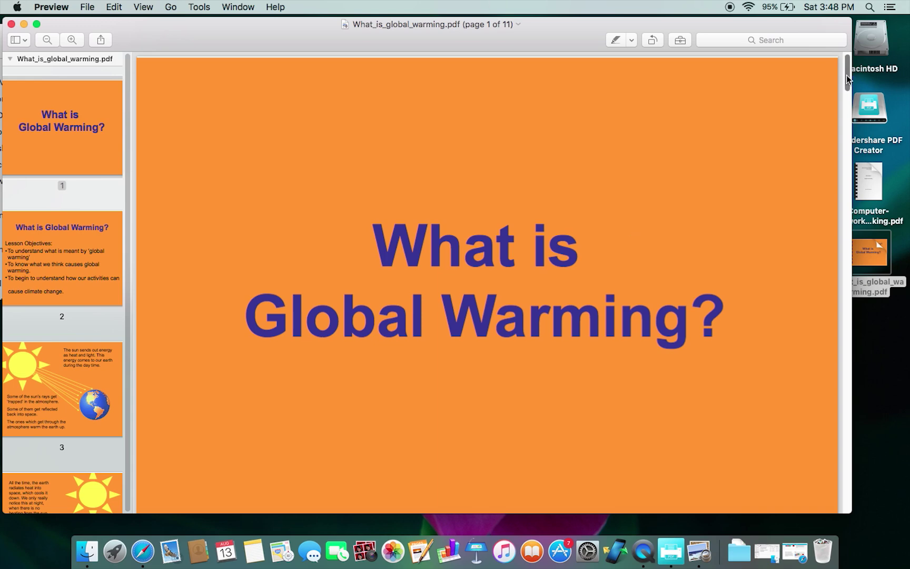
{"action": "left_click_drag", "start_coordinate": [846, 75], "coordinate": [847, 358]}
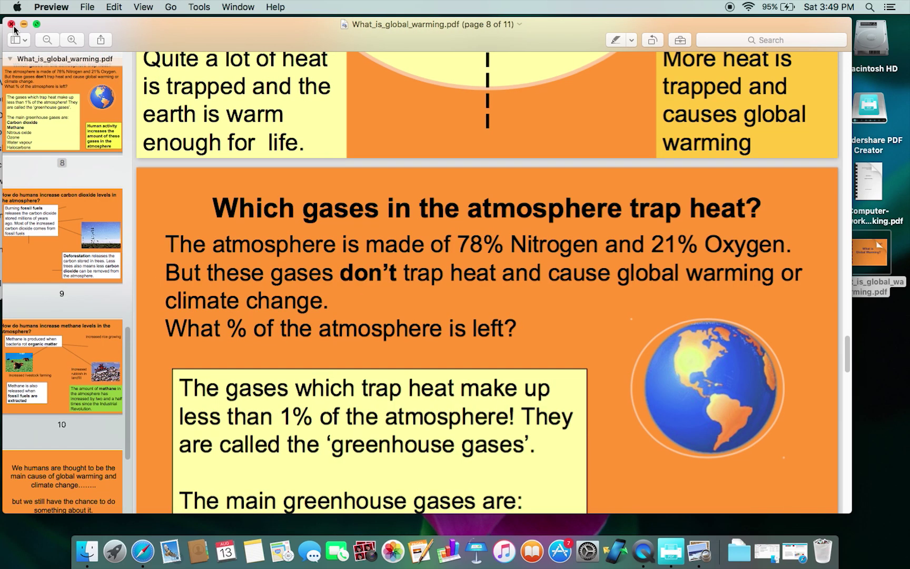
{"action": "left_click", "coordinate": [12, 25]}
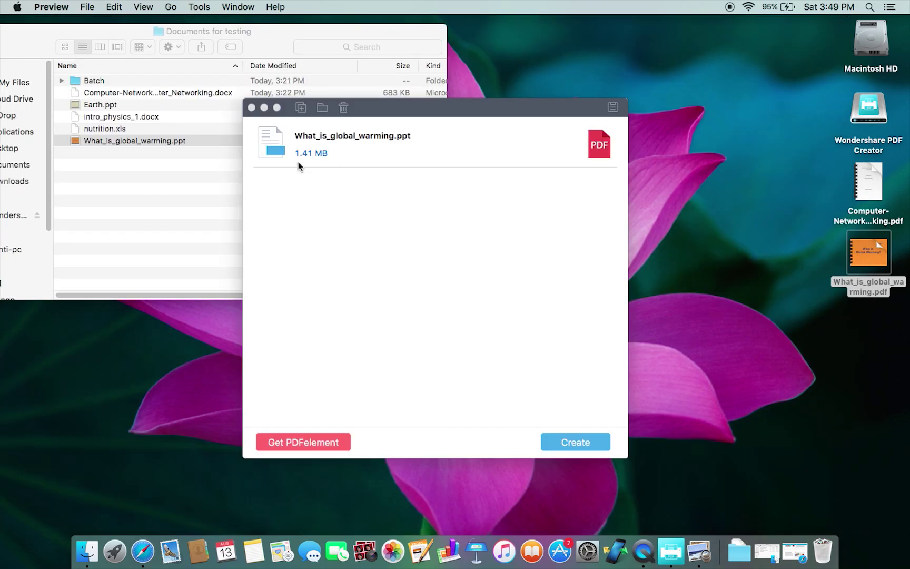
Add nutrition.xls to the list and convert it to a PDF saved on the Desktop
{"action": "left_click", "coordinate": [103, 130]}
{"action": "left_click", "coordinate": [112, 129]}
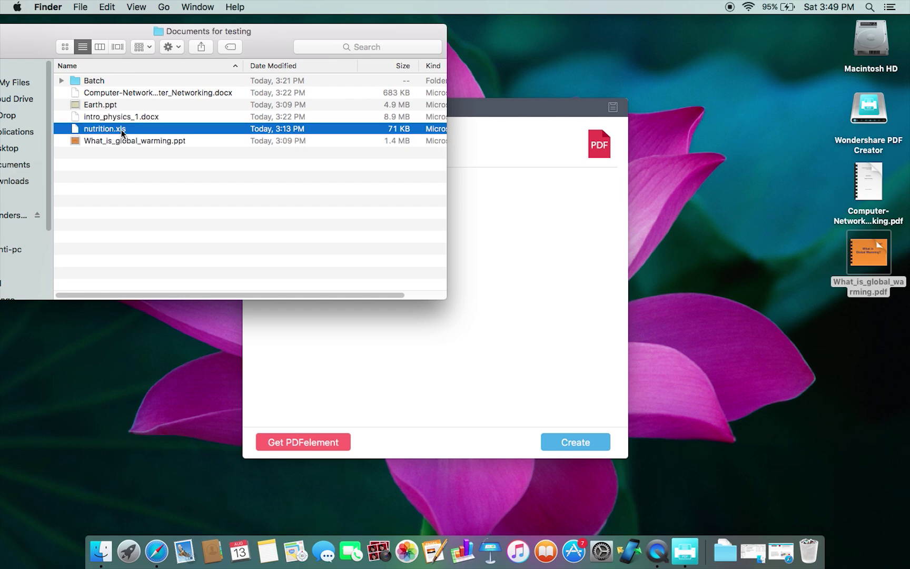
{"action": "left_click_drag", "start_coordinate": [124, 130], "coordinate": [481, 299]}
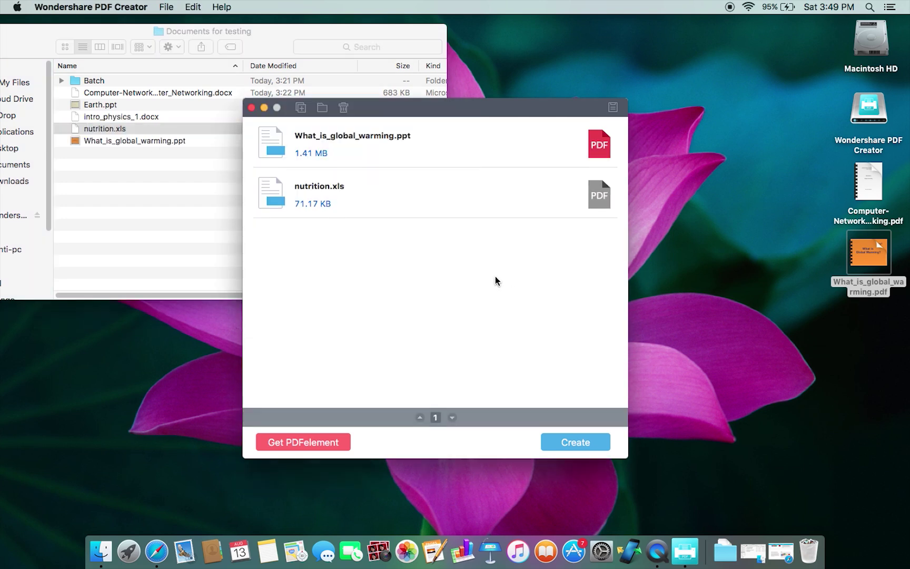
{"action": "left_click", "coordinate": [366, 195]}
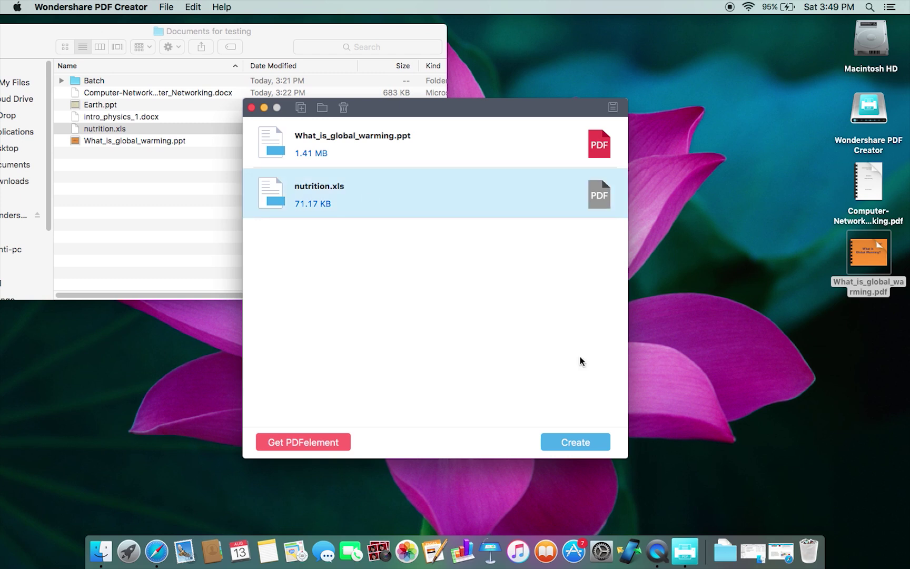
{"action": "left_click", "coordinate": [581, 445]}
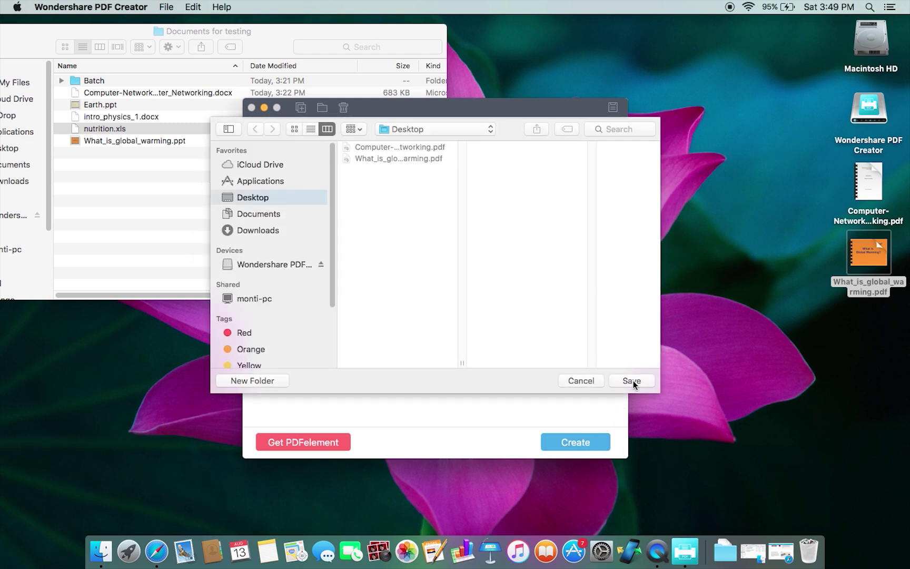
{"action": "left_click", "coordinate": [632, 380]}
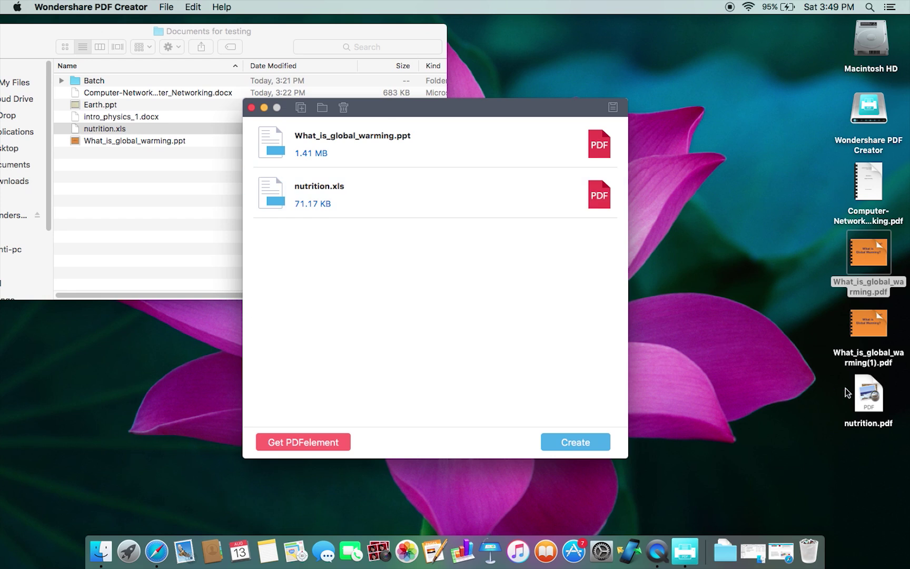
{"action": "left_click", "coordinate": [866, 391]}
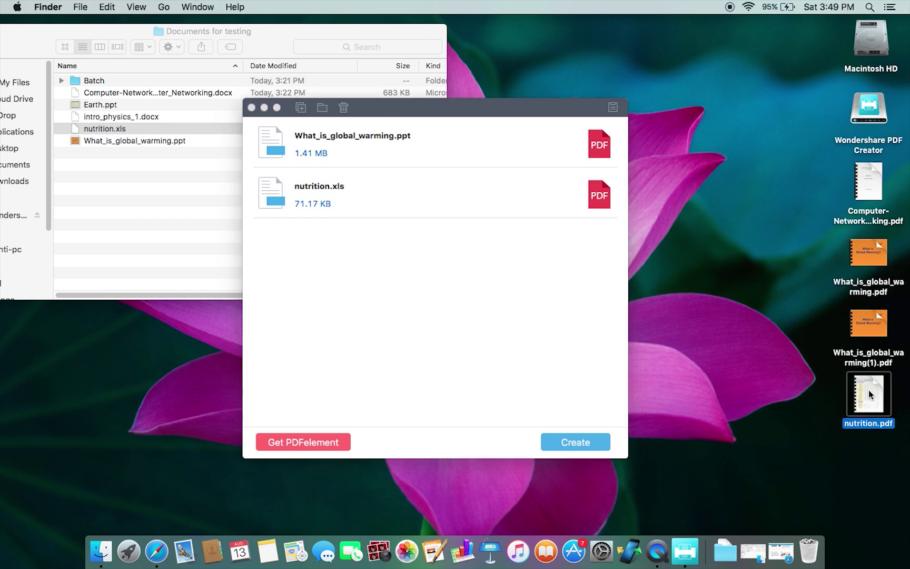
Open nutrition.pdf in Preview and scroll through its 18 pages of nutrition tables
{"action": "double_click", "coordinate": [868, 389]}
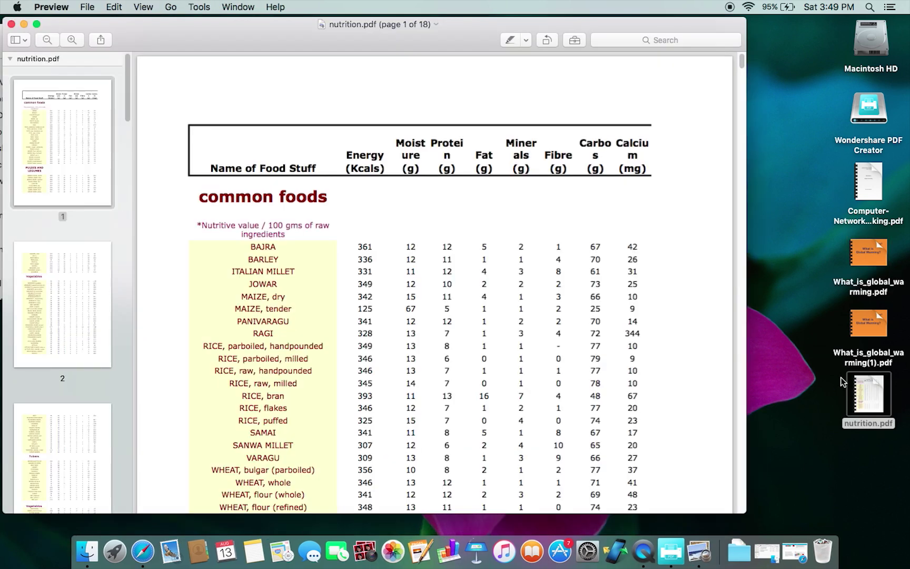
{"action": "scroll", "coordinate": [618, 293], "scroll_direction": "down", "scroll_amount": 10}
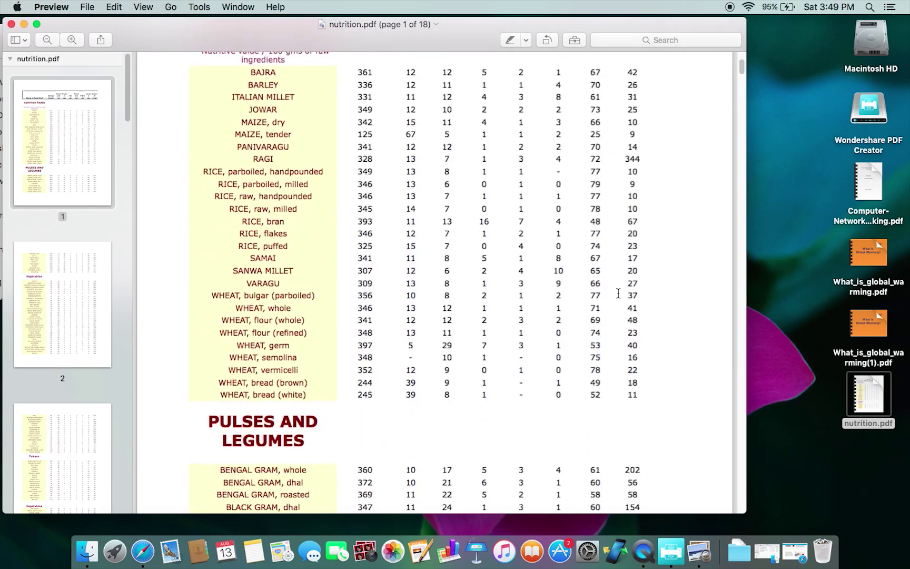
{"action": "scroll", "coordinate": [618, 293], "scroll_direction": "down", "scroll_amount": 15}
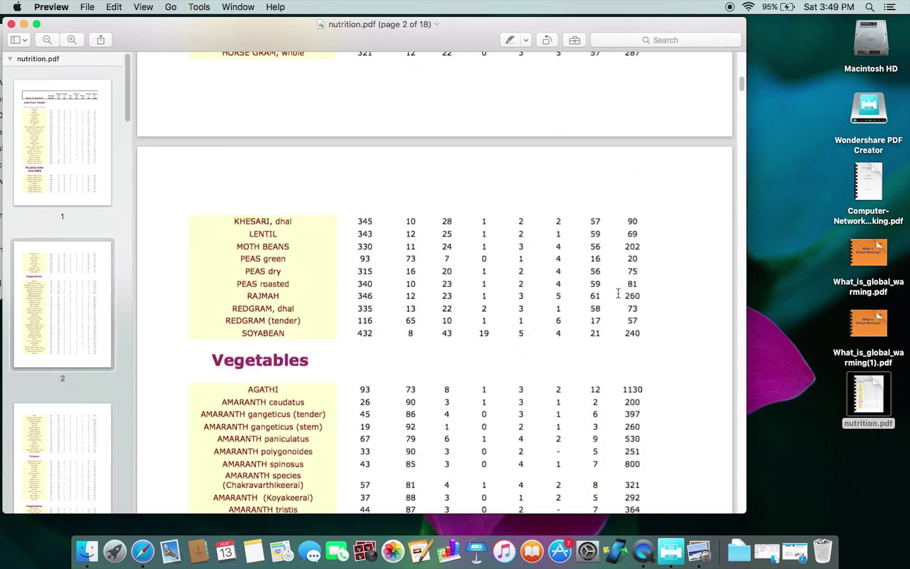
{"action": "scroll", "coordinate": [618, 293], "scroll_direction": "down", "scroll_amount": 8}
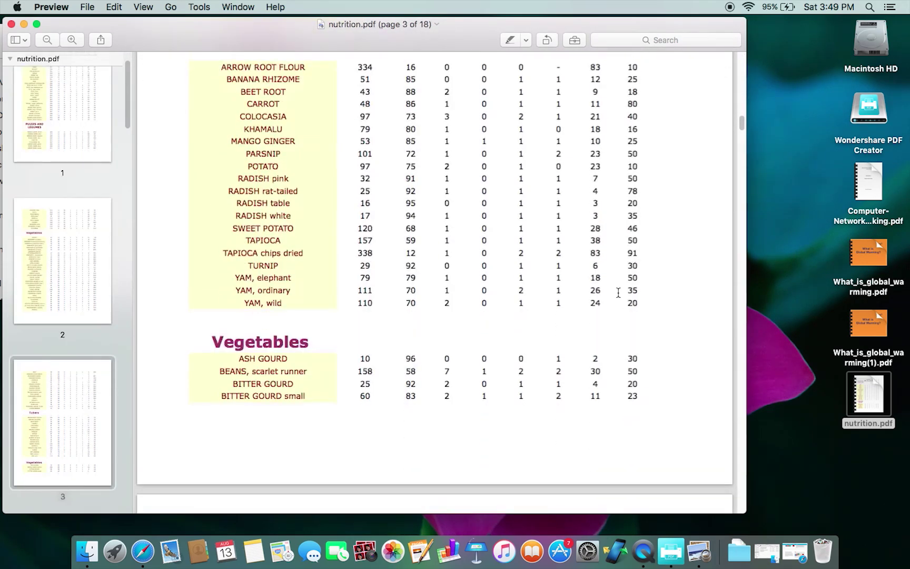
{"action": "scroll", "coordinate": [618, 293], "scroll_direction": "down", "scroll_amount": 5}
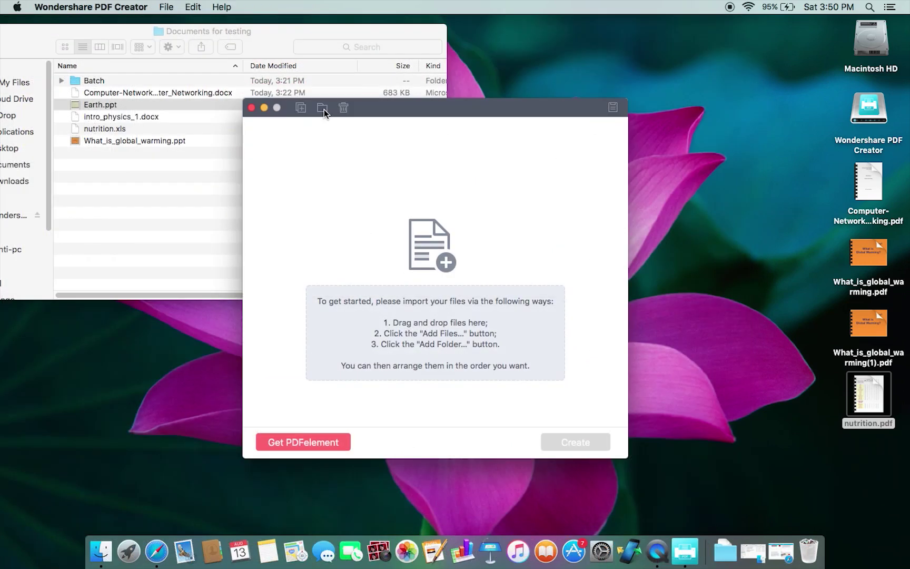
Add the Documents for testing folder from Downloads to the conversion list
{"action": "left_click", "coordinate": [323, 108]}
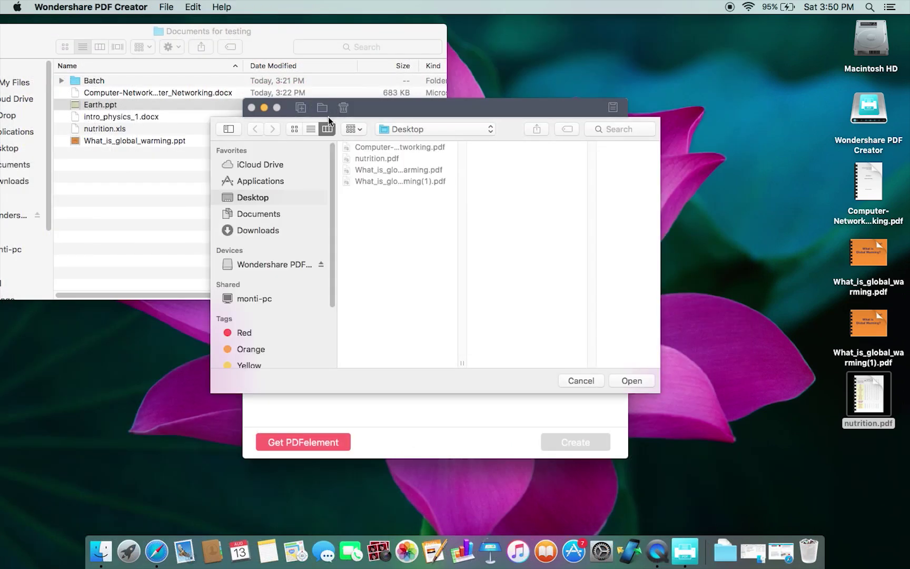
{"action": "left_click", "coordinate": [268, 232]}
{"action": "left_click", "coordinate": [393, 159]}
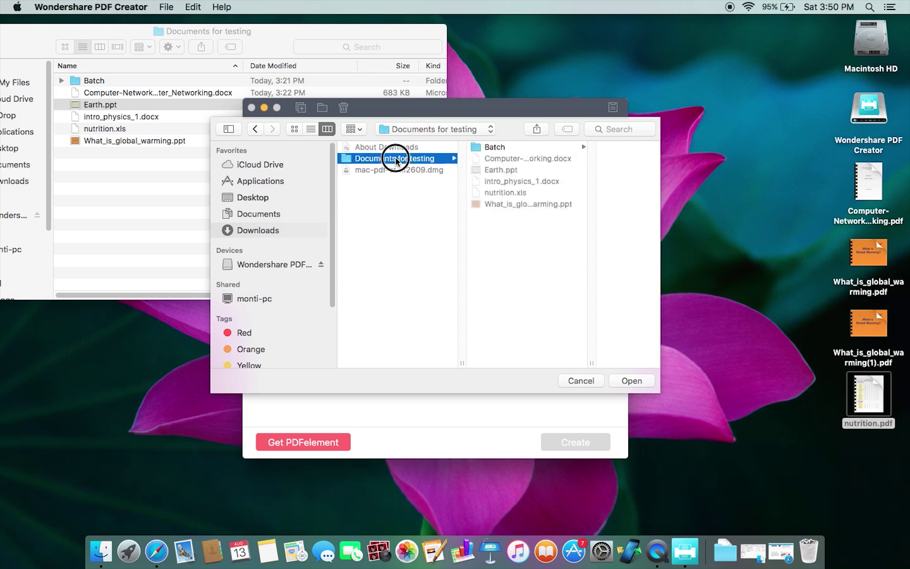
{"action": "key", "text": "Return"}
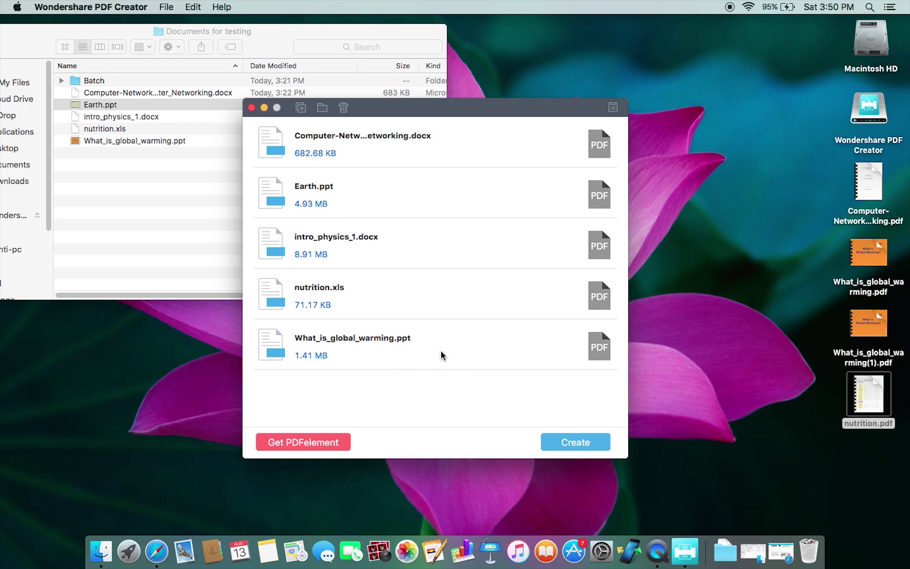
Add Olympics.ppt from the Batch folder, then bring Safari back
{"action": "left_click", "coordinate": [301, 108]}
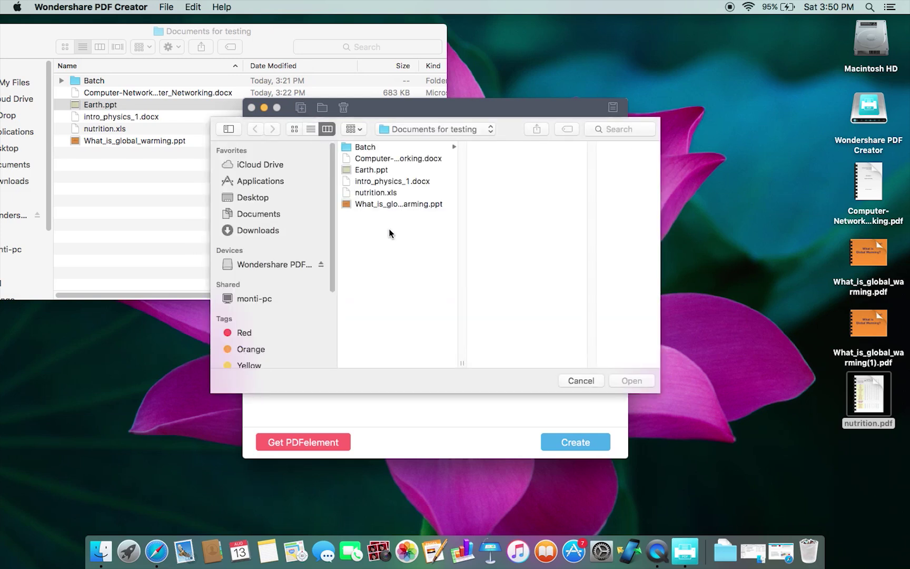
{"action": "left_click", "coordinate": [371, 148]}
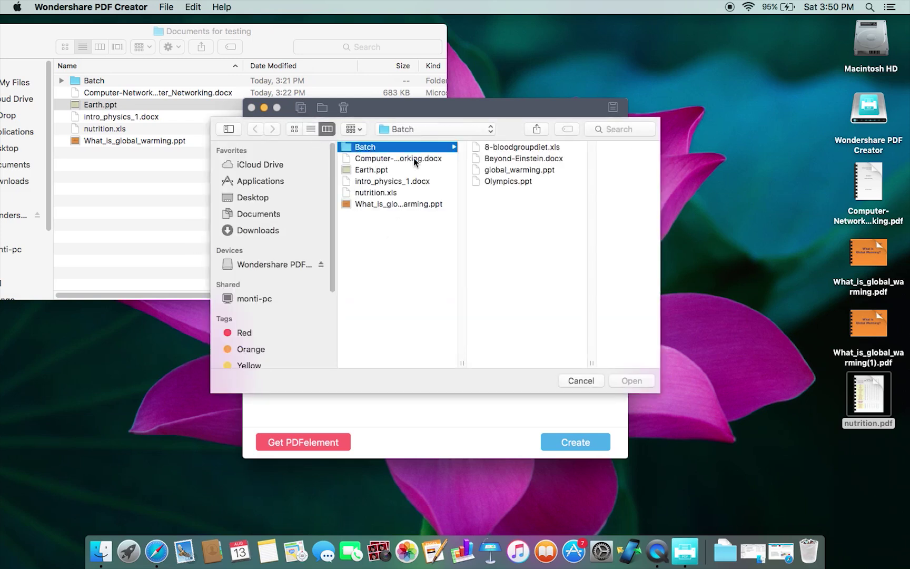
{"action": "left_click", "coordinate": [505, 181]}
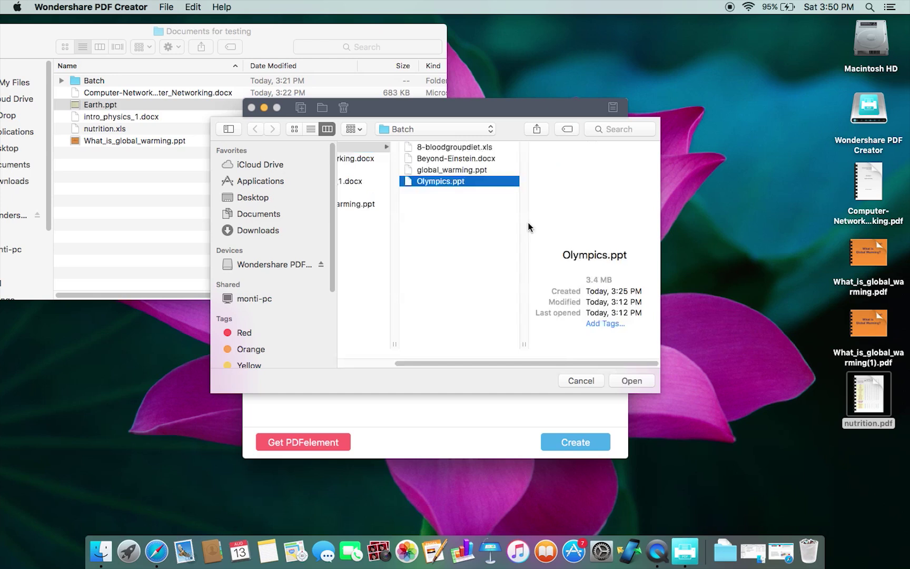
{"action": "left_click", "coordinate": [627, 379]}
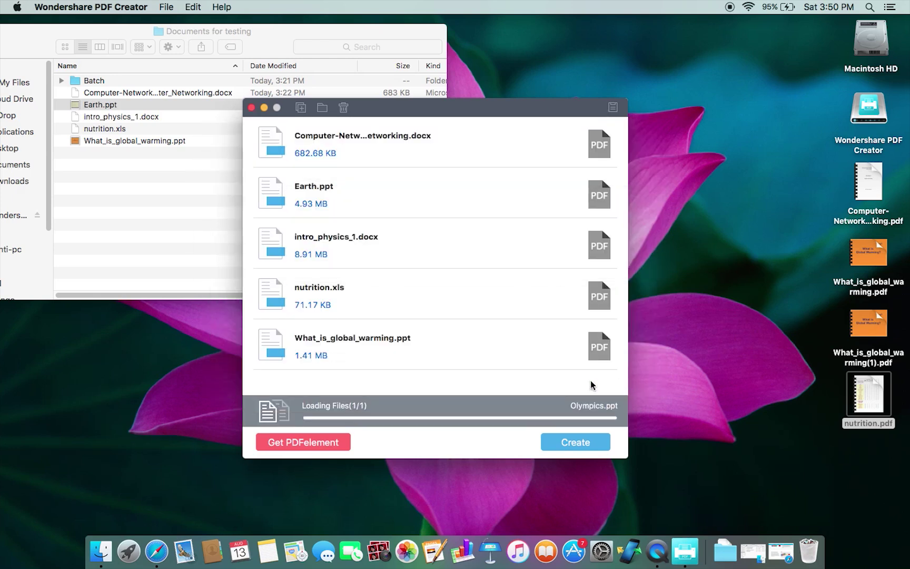
{"action": "left_click", "coordinate": [777, 540]}
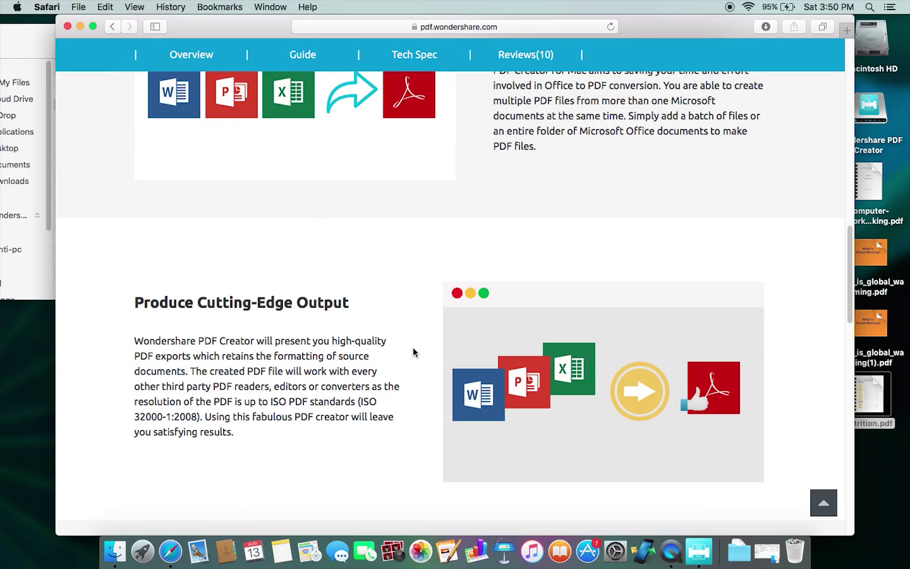
Go to the Buy Now store page and review the $39.95 to $203.95 license options
{"action": "scroll", "coordinate": [414, 350], "scroll_direction": "up", "scroll_amount": 5}
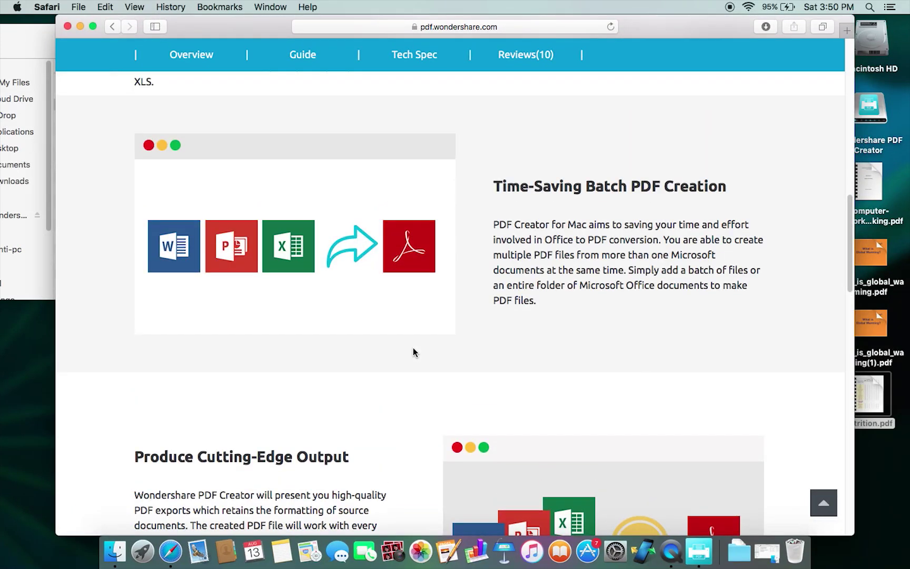
{"action": "scroll", "coordinate": [412, 347], "scroll_direction": "up", "scroll_amount": 6}
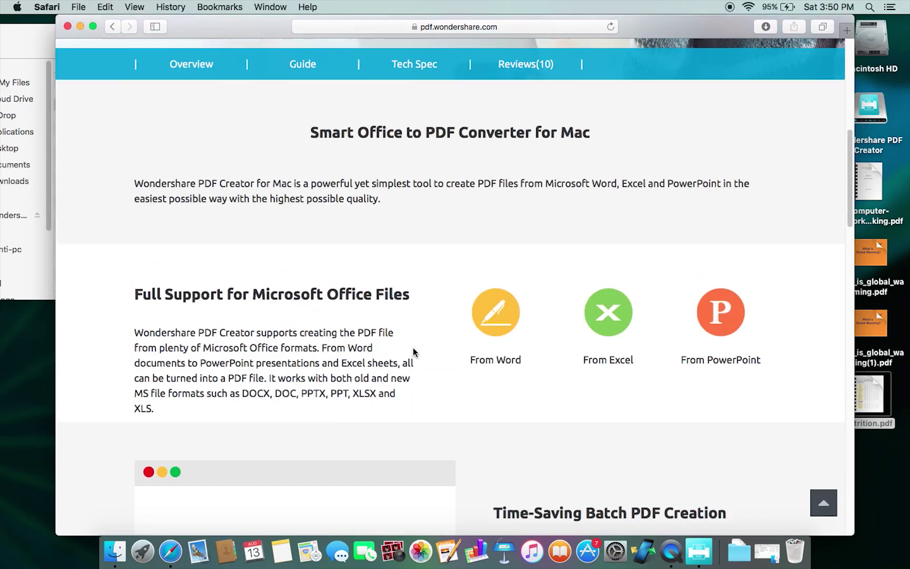
{"action": "scroll", "coordinate": [413, 347], "scroll_direction": "up", "scroll_amount": 8}
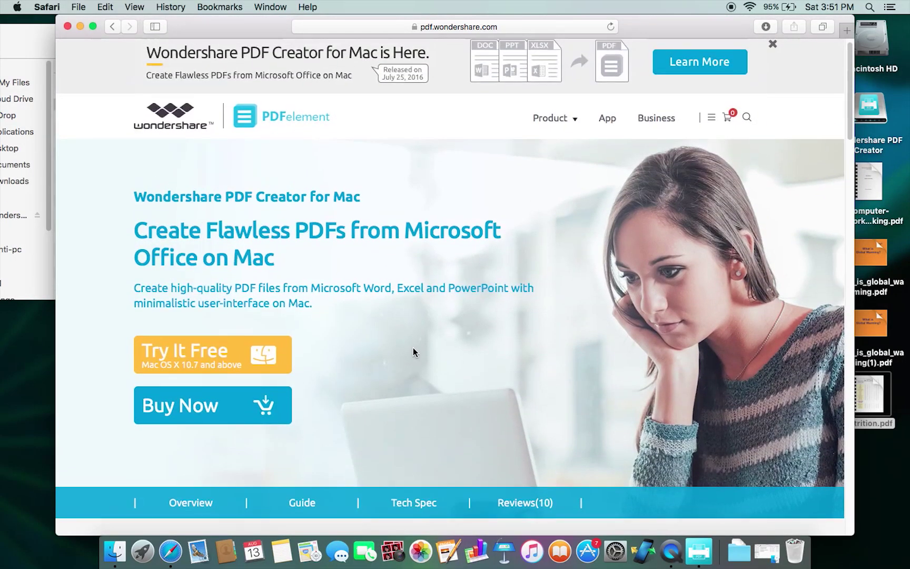
{"action": "left_click", "coordinate": [212, 405]}
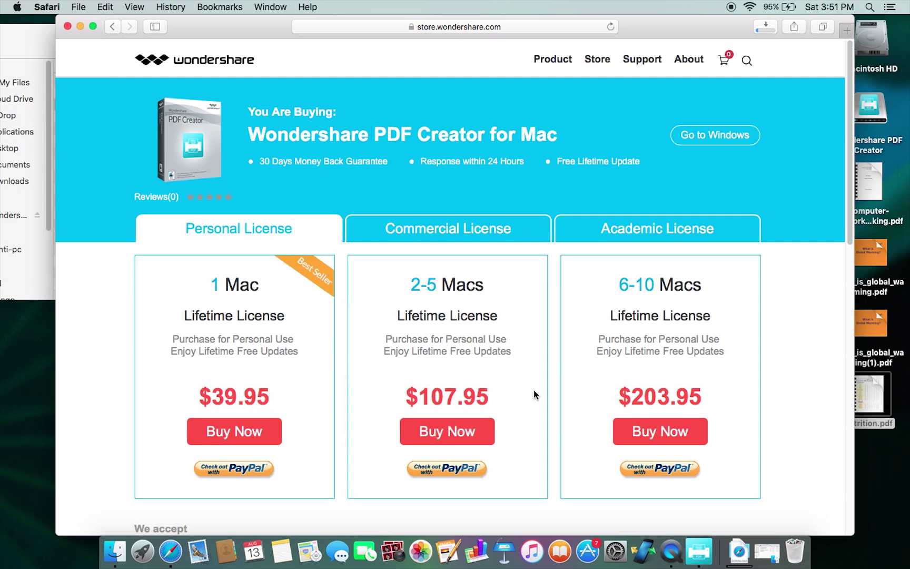
{"action": "scroll", "coordinate": [533, 390], "scroll_direction": "down", "scroll_amount": 7}
{"action": "scroll", "coordinate": [533, 391], "scroll_direction": "down", "scroll_amount": 2}
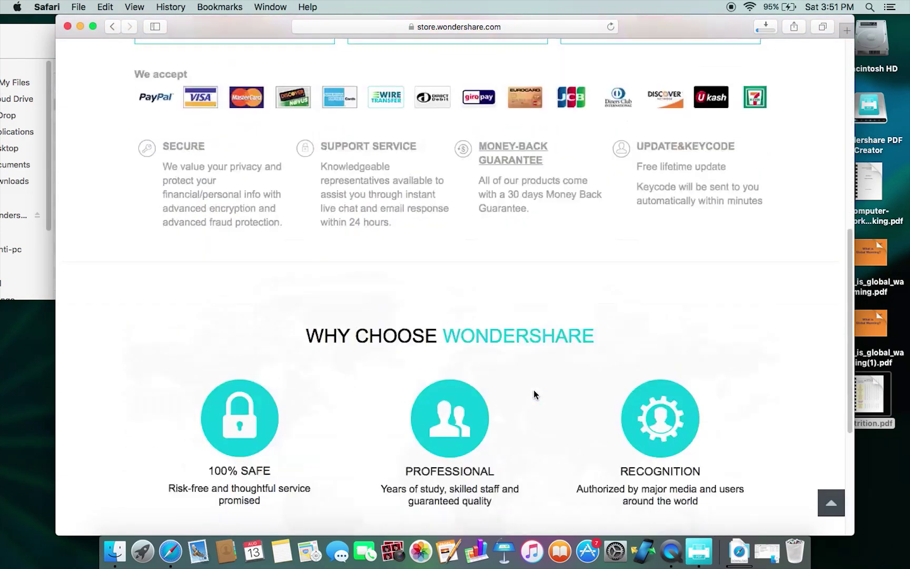
{"action": "scroll", "coordinate": [534, 394], "scroll_direction": "down", "scroll_amount": 5}
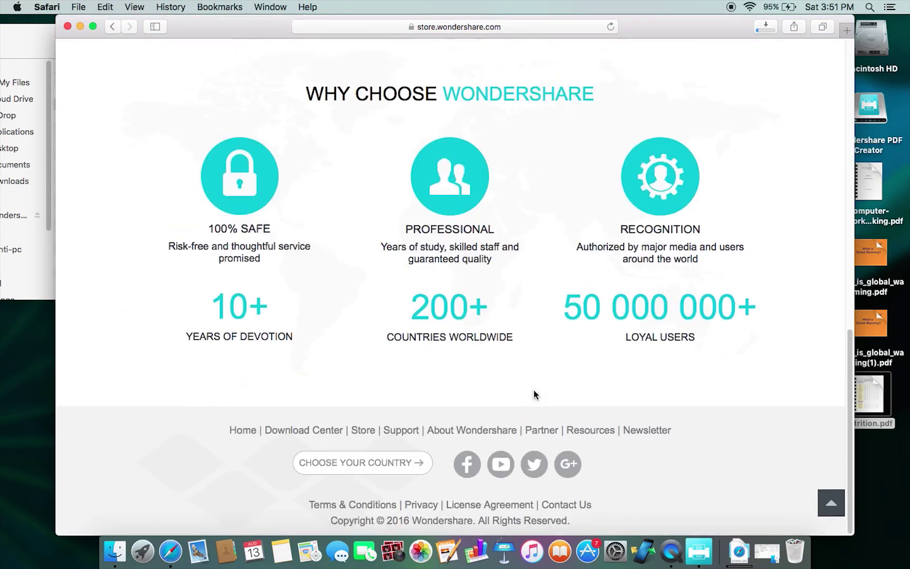
{"action": "scroll", "coordinate": [533, 394], "scroll_direction": "up", "scroll_amount": 15}
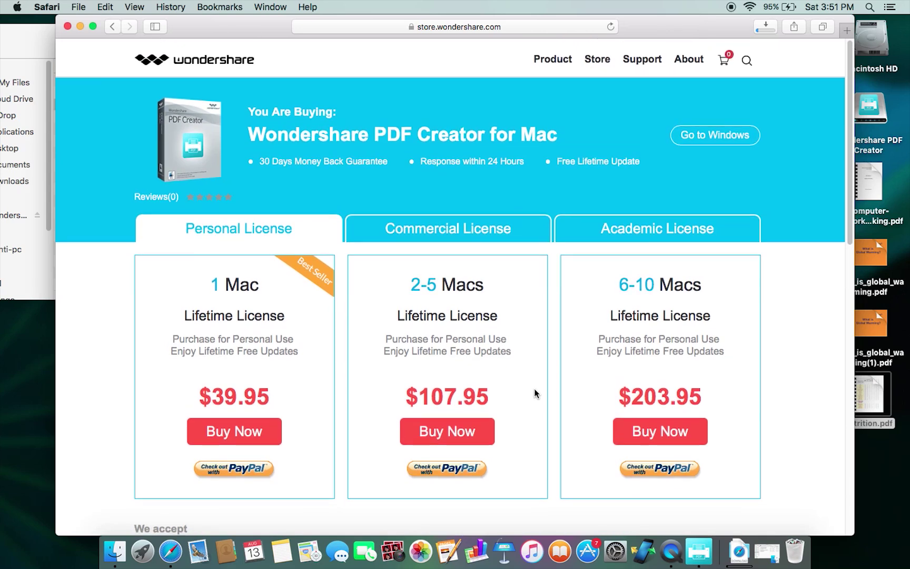
Switch the store to Windows, open the Wondershare PDFelement page, and scroll to More Great Features
{"action": "left_click", "coordinate": [707, 139]}
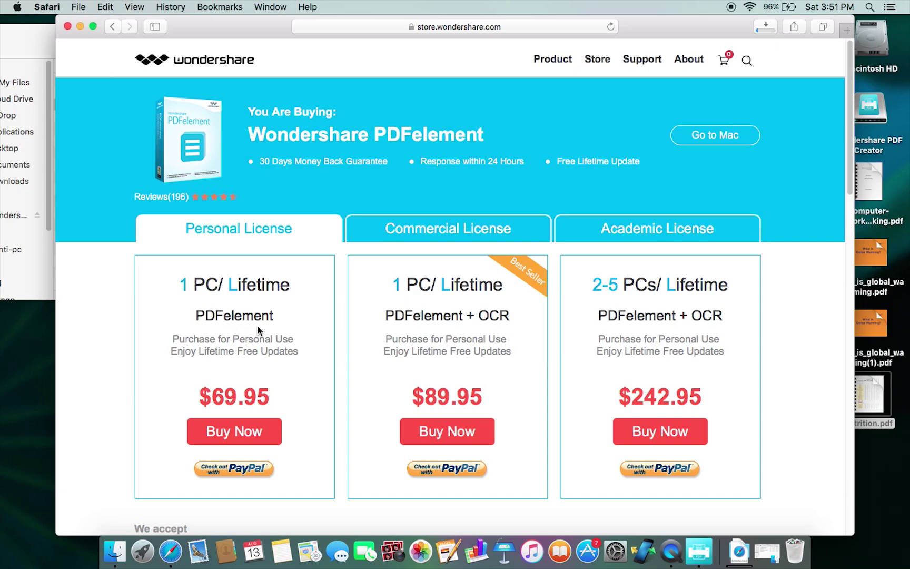
{"action": "left_click", "coordinate": [295, 139]}
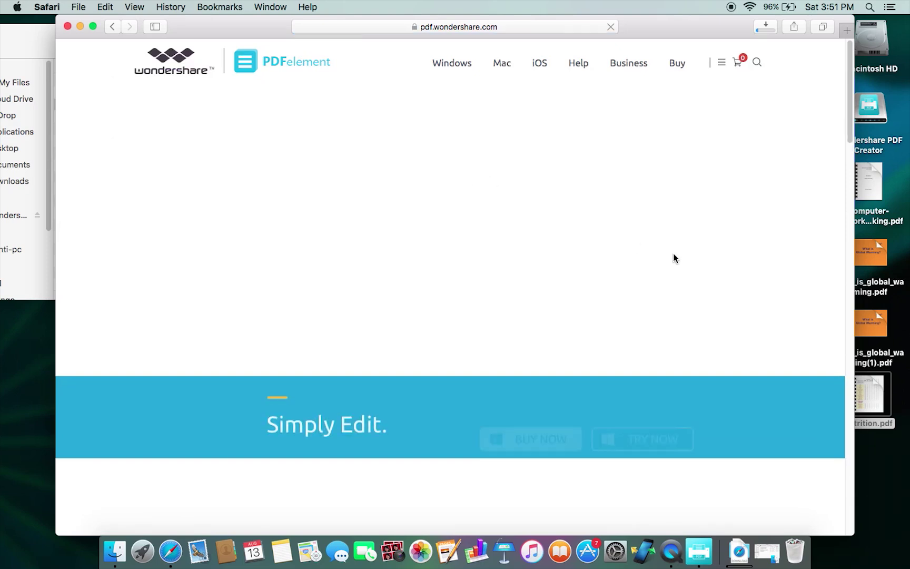
{"action": "scroll", "coordinate": [674, 257], "scroll_direction": "down", "scroll_amount": 15}
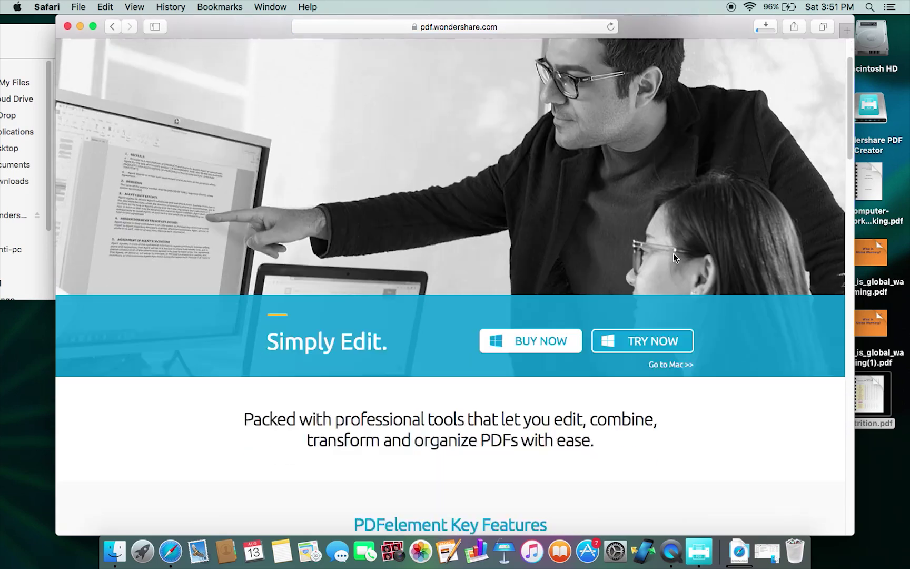
{"action": "scroll", "coordinate": [675, 259], "scroll_direction": "down", "scroll_amount": 4}
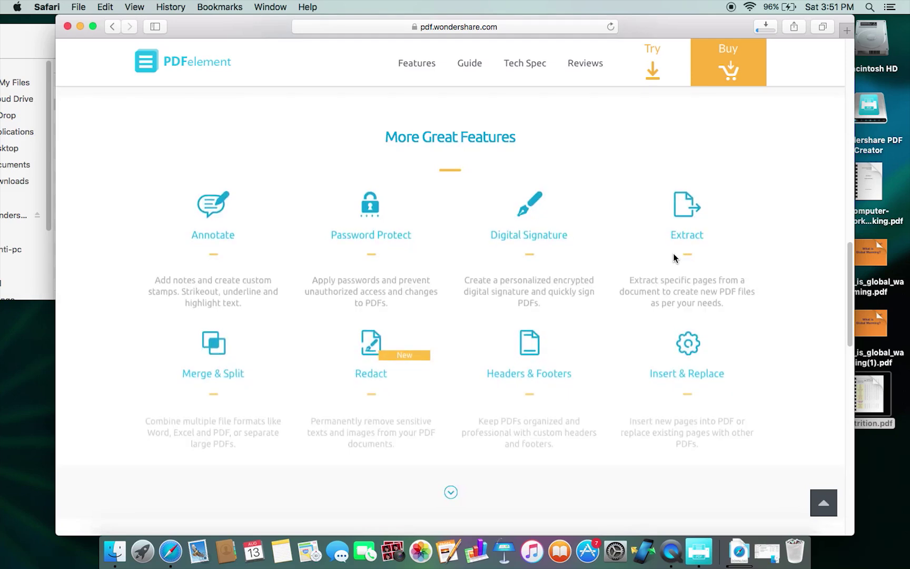